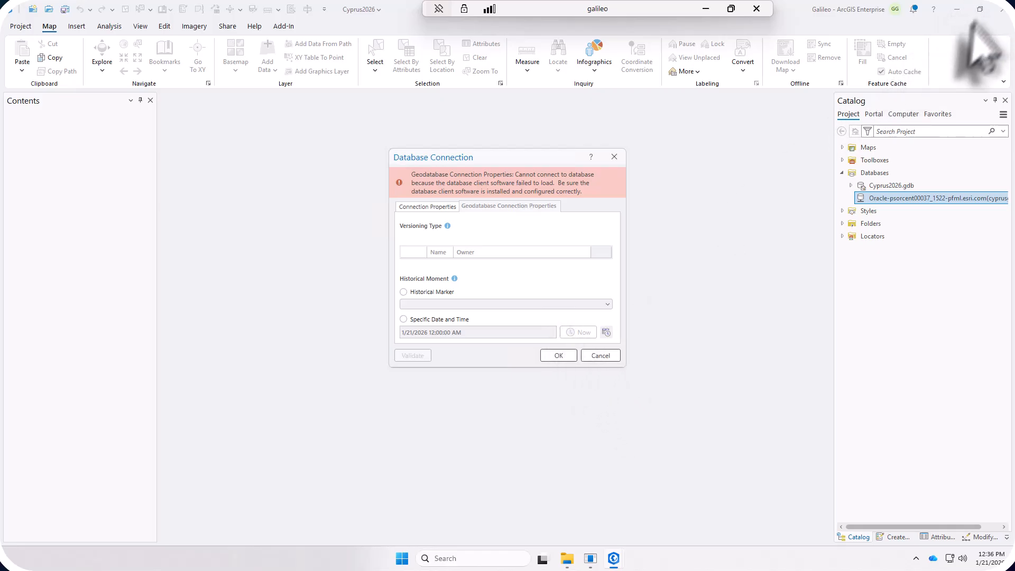
Step: Cancel the Database Connection dialog and close the Cyprus2026 project in ArcGIS Pro without saving changes
left_click(600, 356)
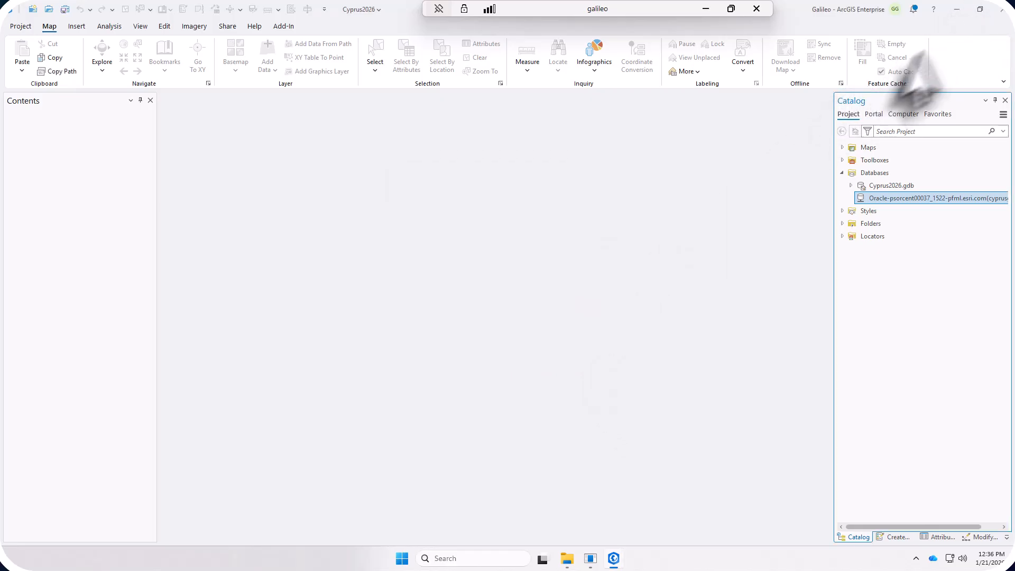
left_click(1003, 9)
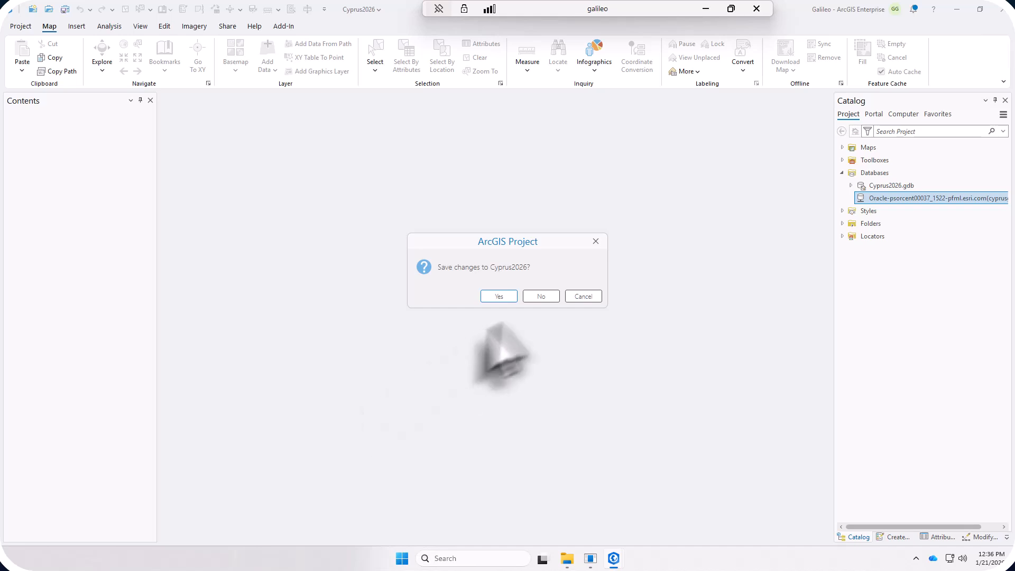
left_click(541, 297)
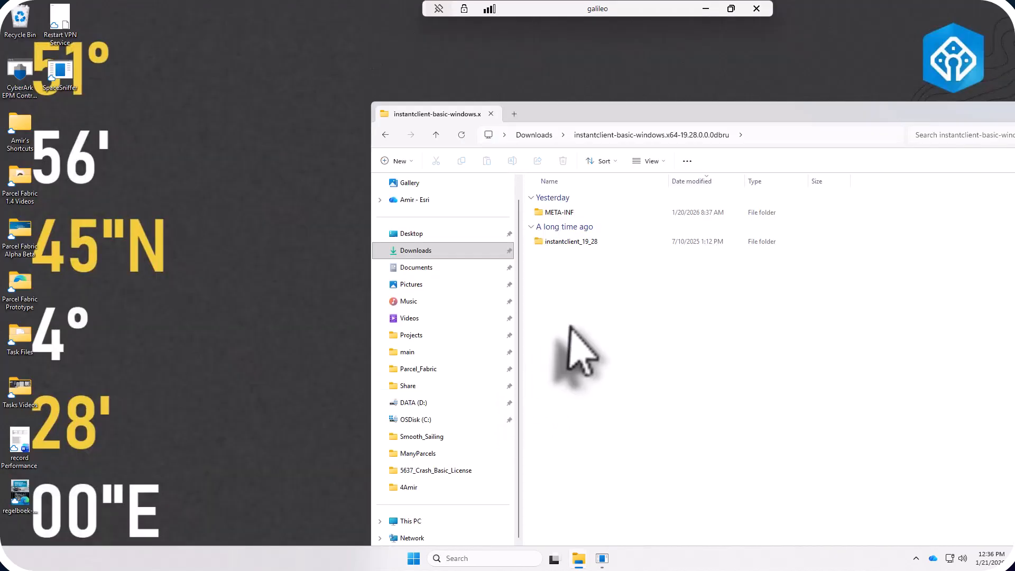
Step: In File Explorer, examine the contents of the extracted instantclient_19_28 folder, then return to its parent folder
left_click_drag(656, 104, 541, 68)
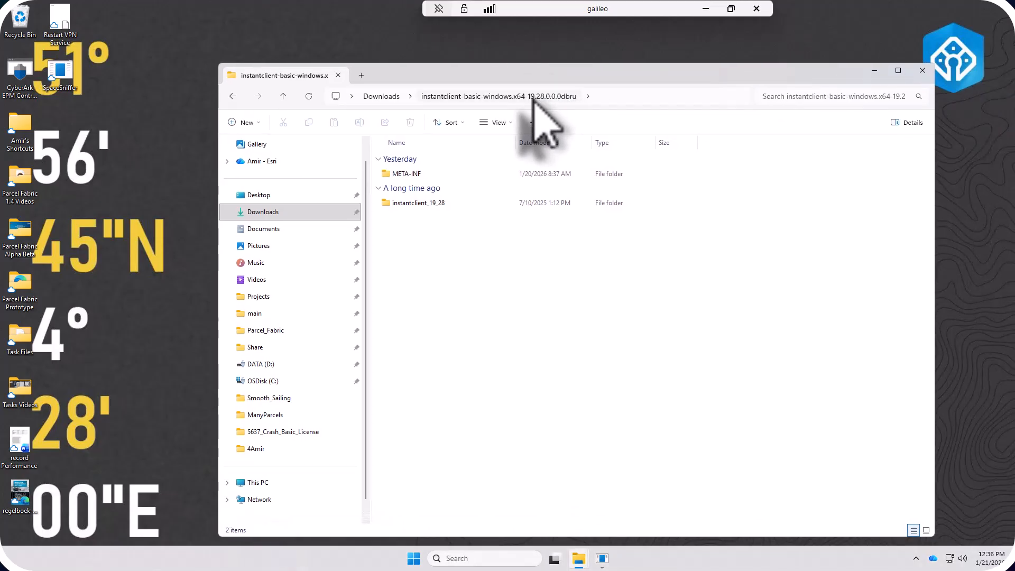
double_click(424, 205)
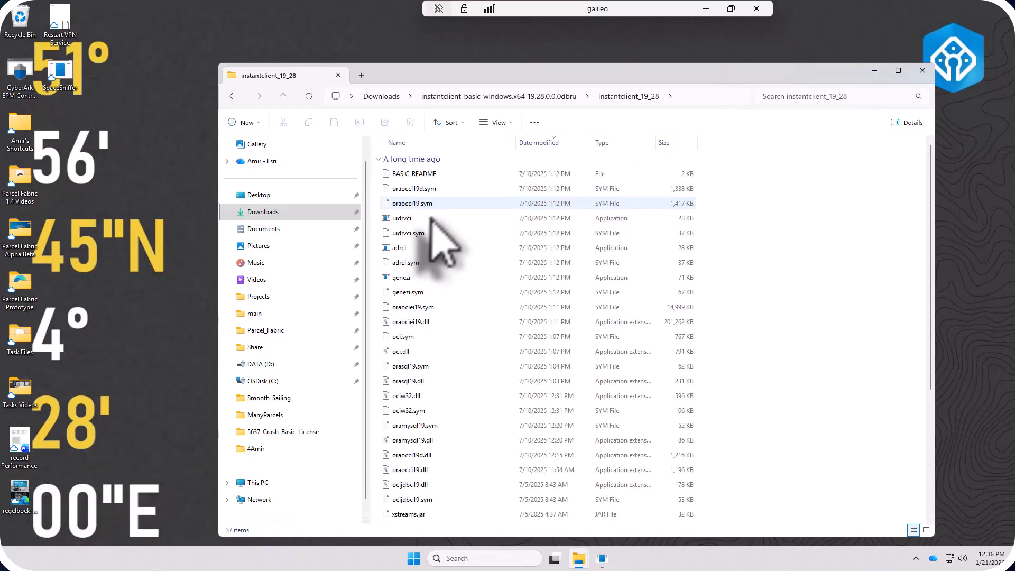
scroll(455, 264, "down", 5)
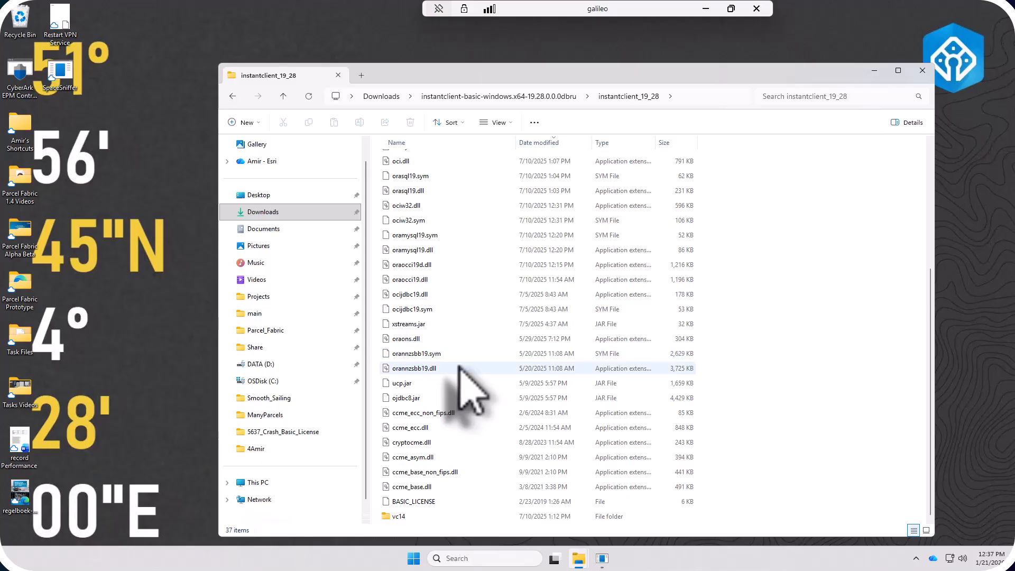
scroll(545, 167, "up", 3)
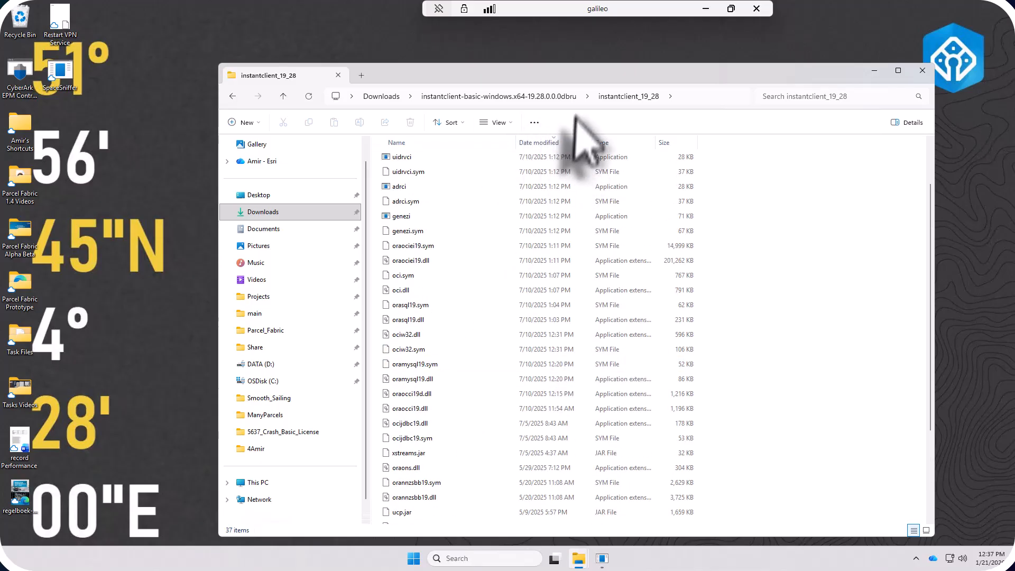
left_click(560, 96)
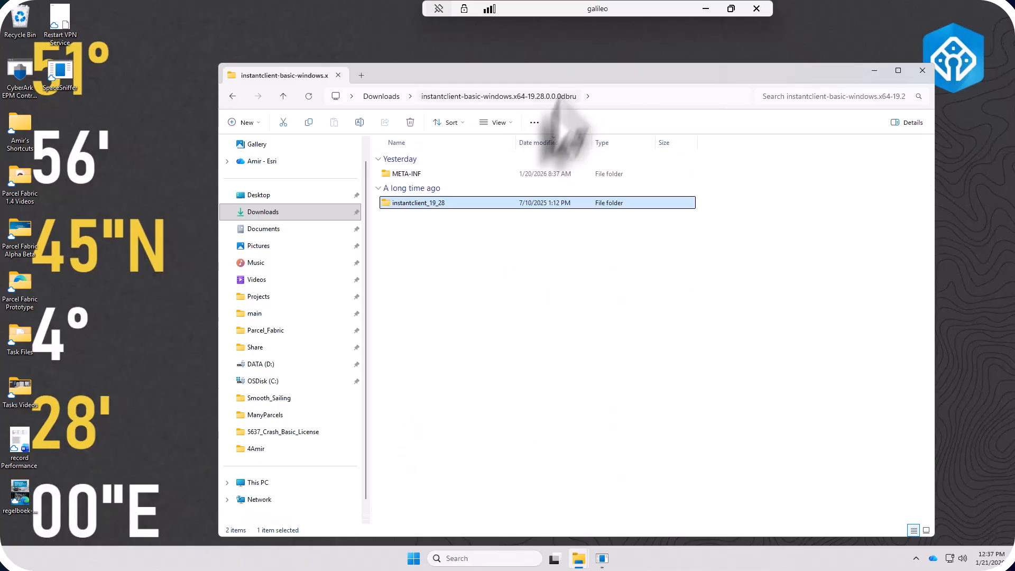
Step: In a second File Explorer window, create a folder named Oracle at the root of the C: drive and open it
middle_click(580, 561)
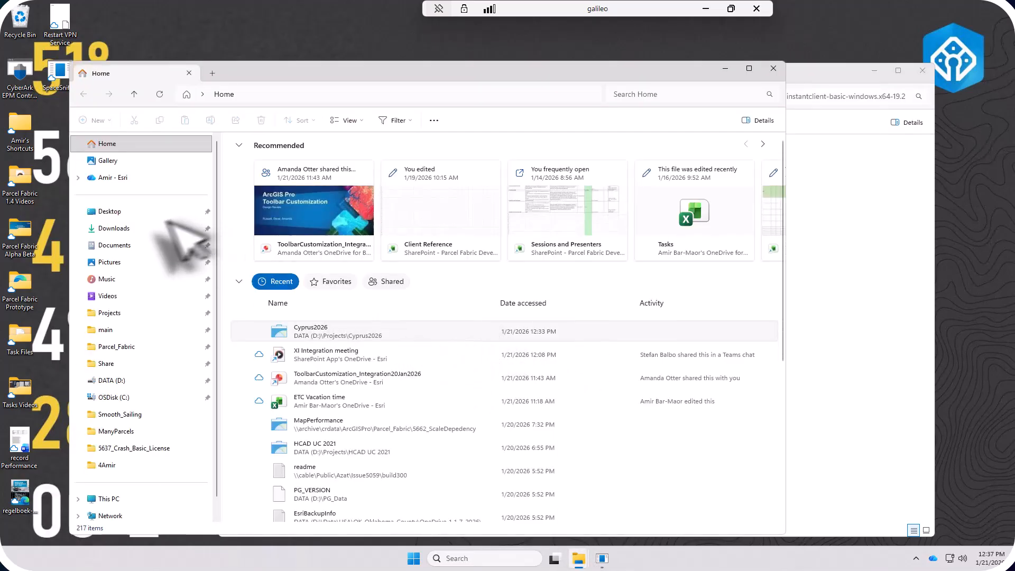
scroll(127, 418, "down", 1)
left_click(119, 378)
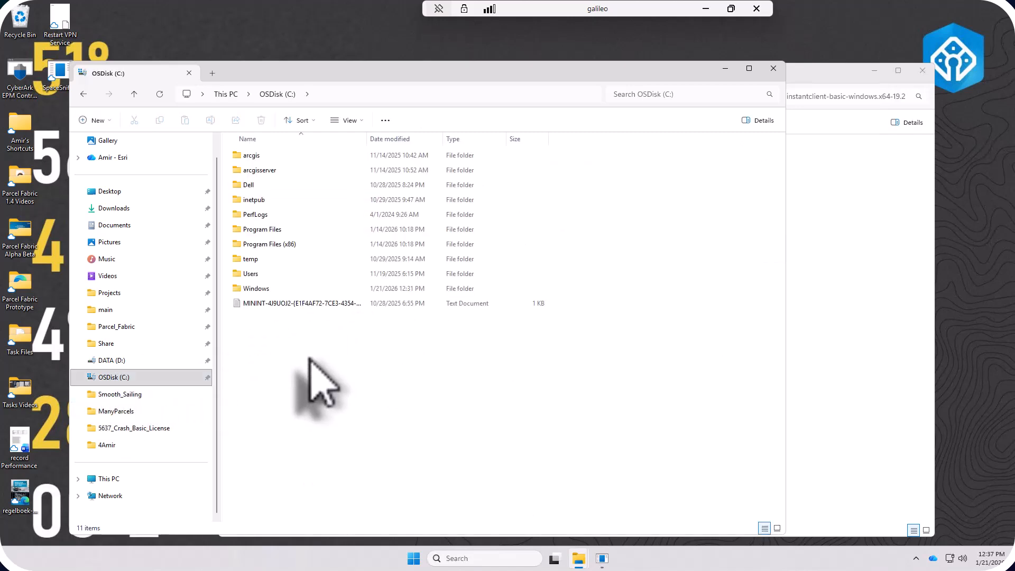
right_click(309, 358)
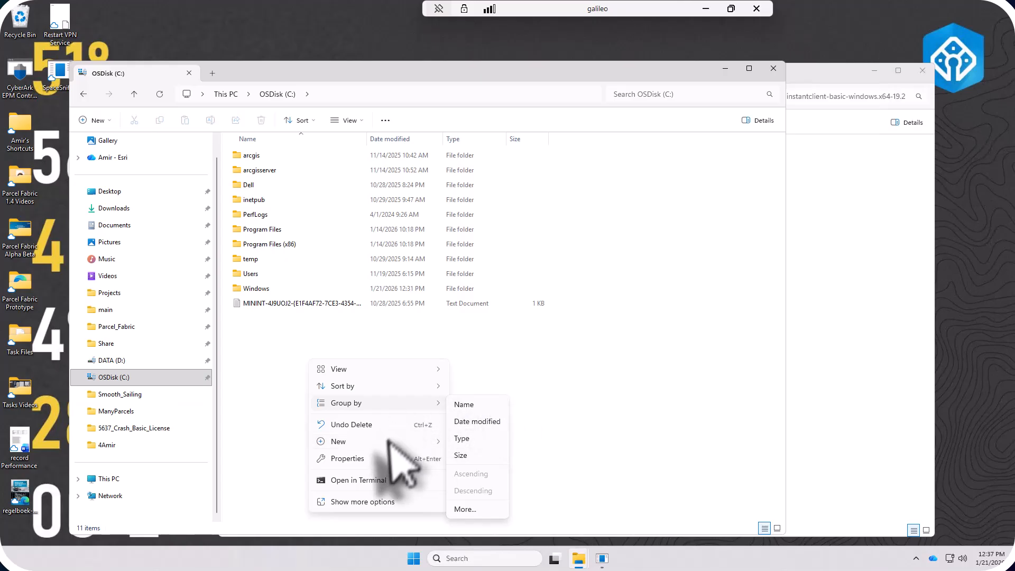
mouse_move(387, 442)
left_click(475, 441)
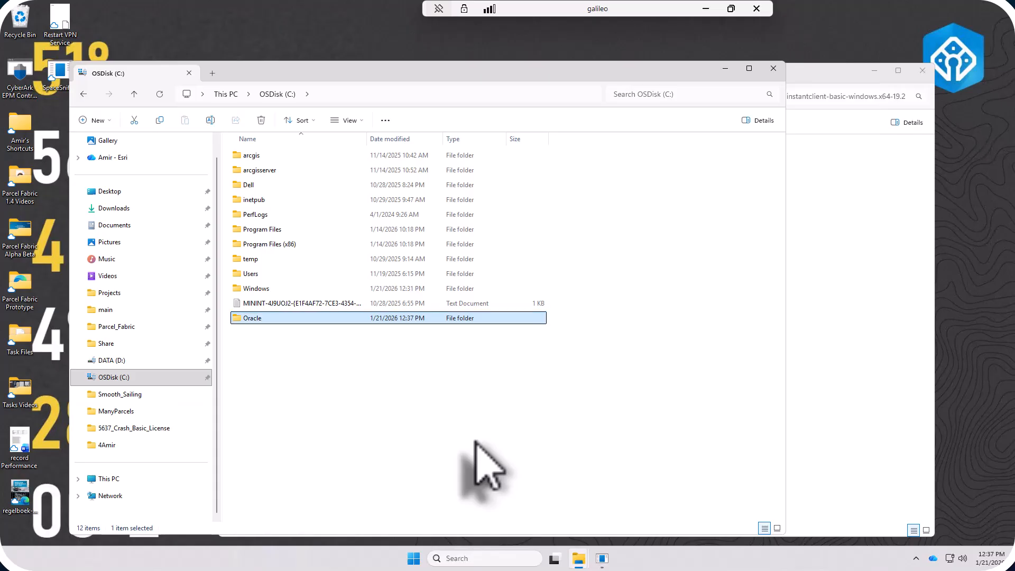
key("Return")
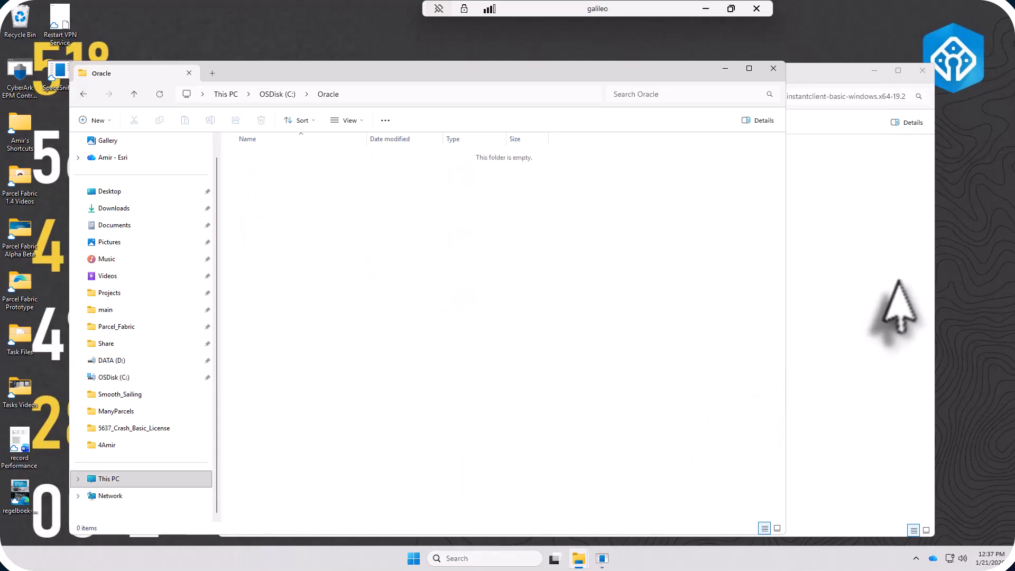
Step: Copy the instantclient_19_28 folder from the extracted download into C:\Oracle
left_click(867, 316)
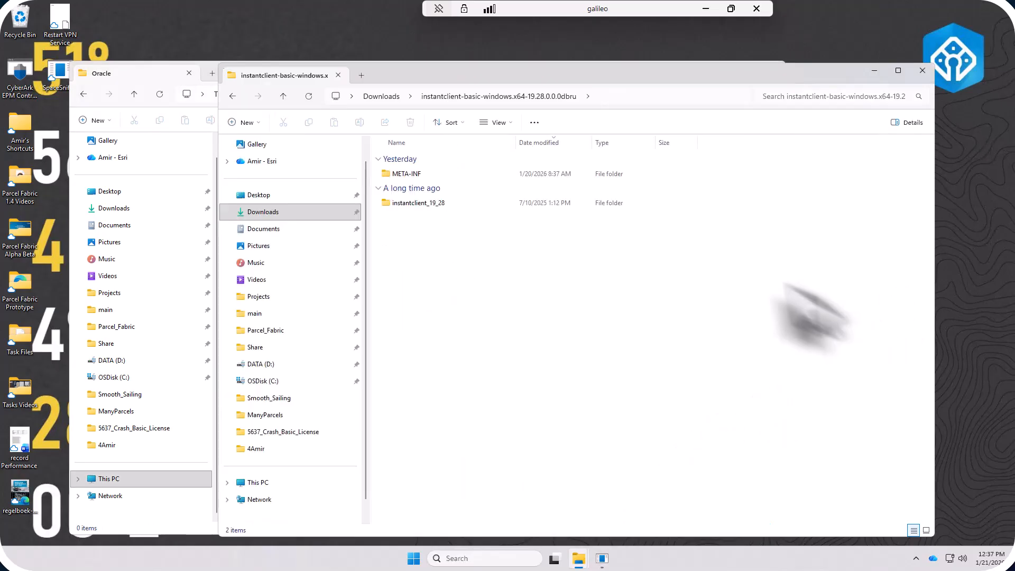
left_click(418, 206)
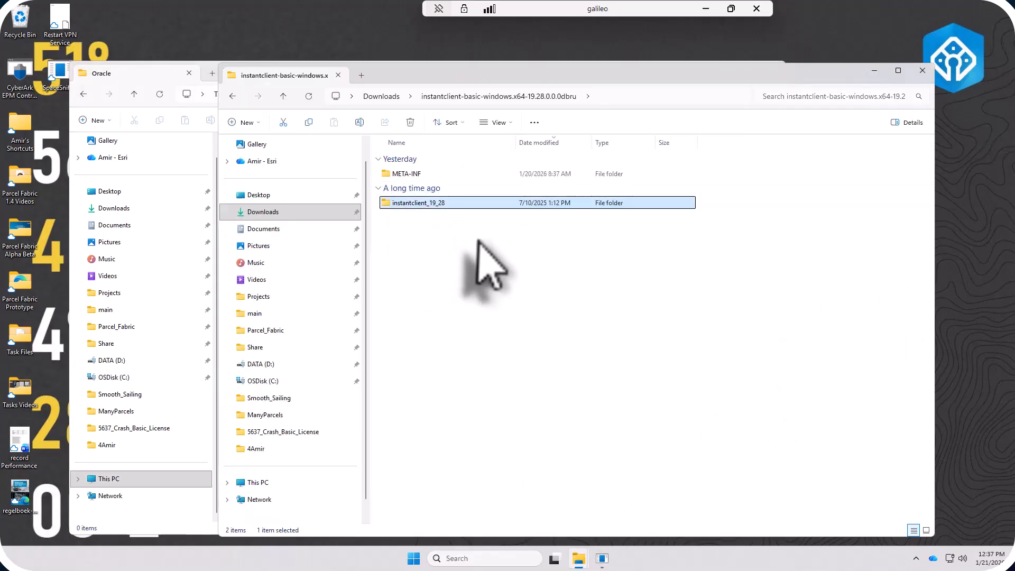
right_click(427, 205)
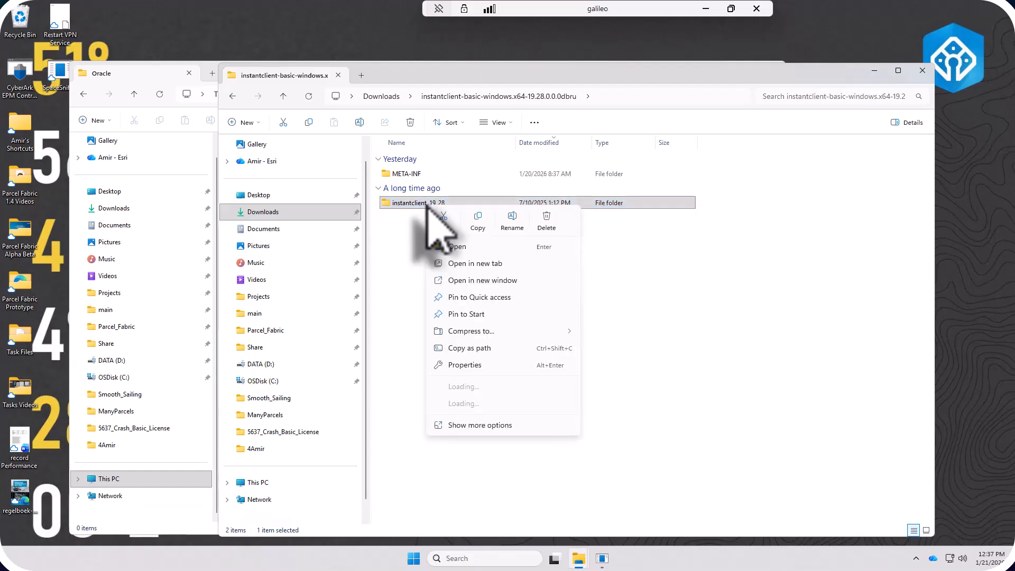
left_click(479, 221)
left_click(165, 93)
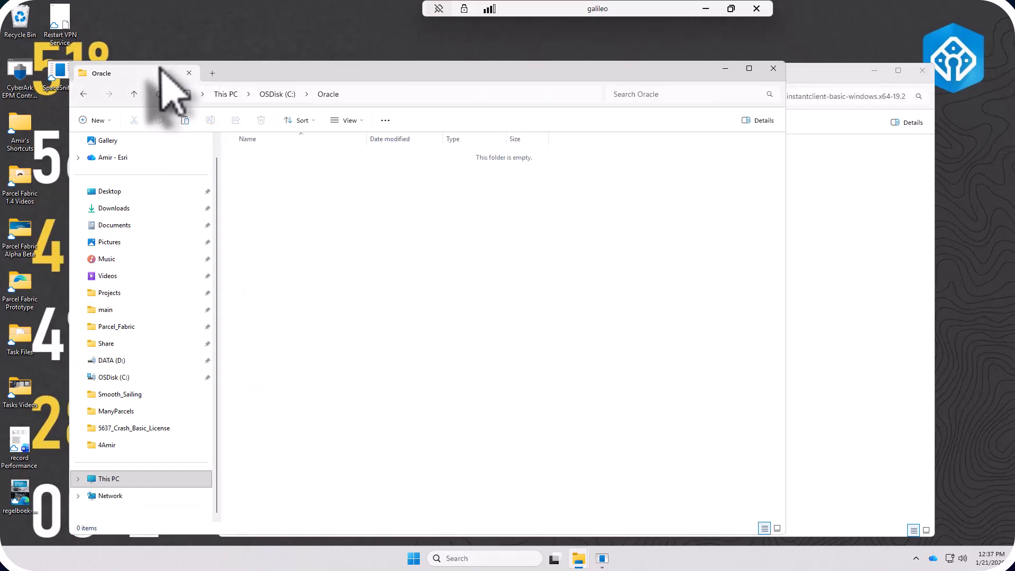
right_click(401, 309)
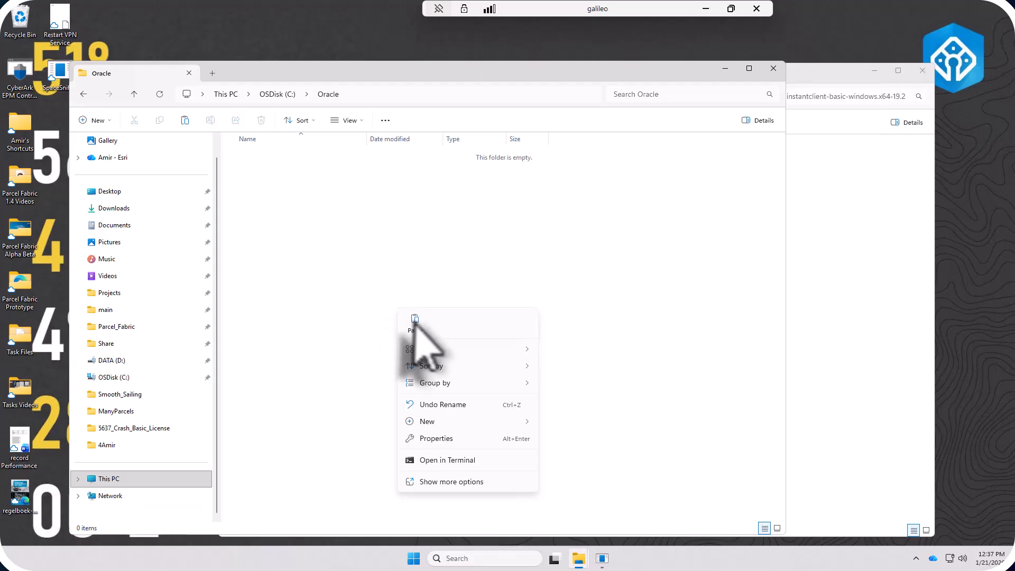
left_click(415, 321)
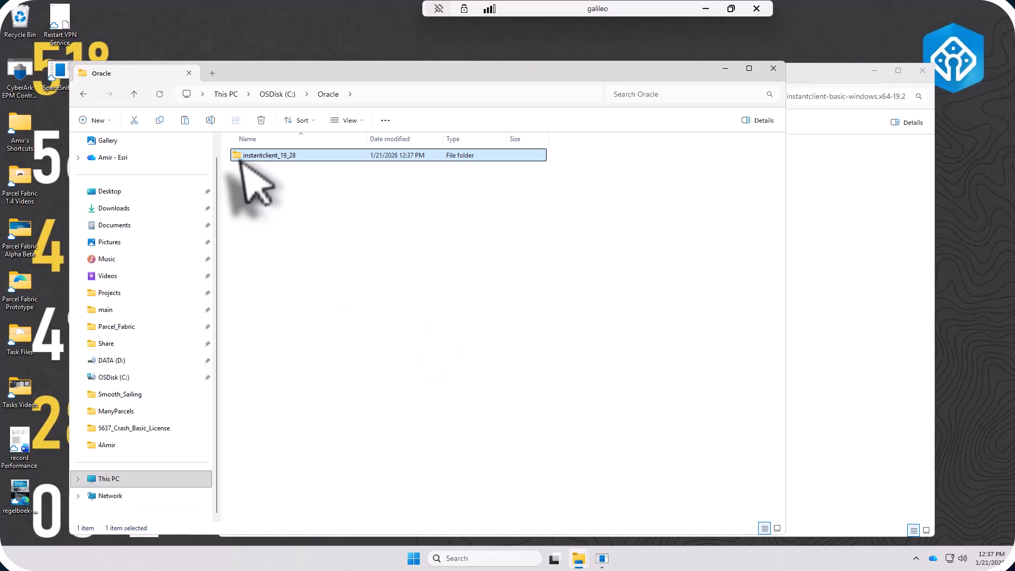
left_click(252, 157)
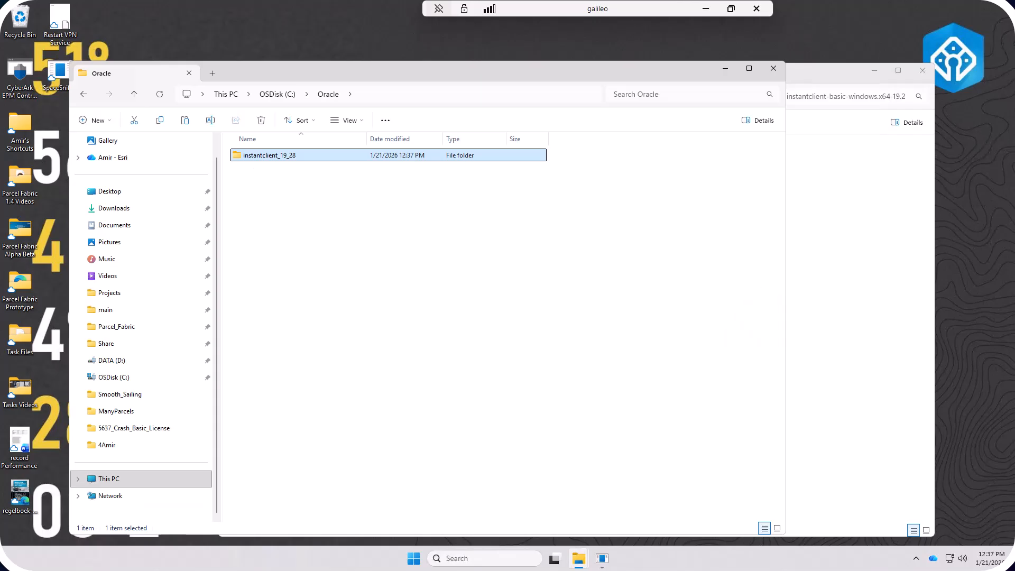
Step: Find the system environment variables settings through Windows search, open Environment Variables and select the Path system variable
left_click(465, 559)
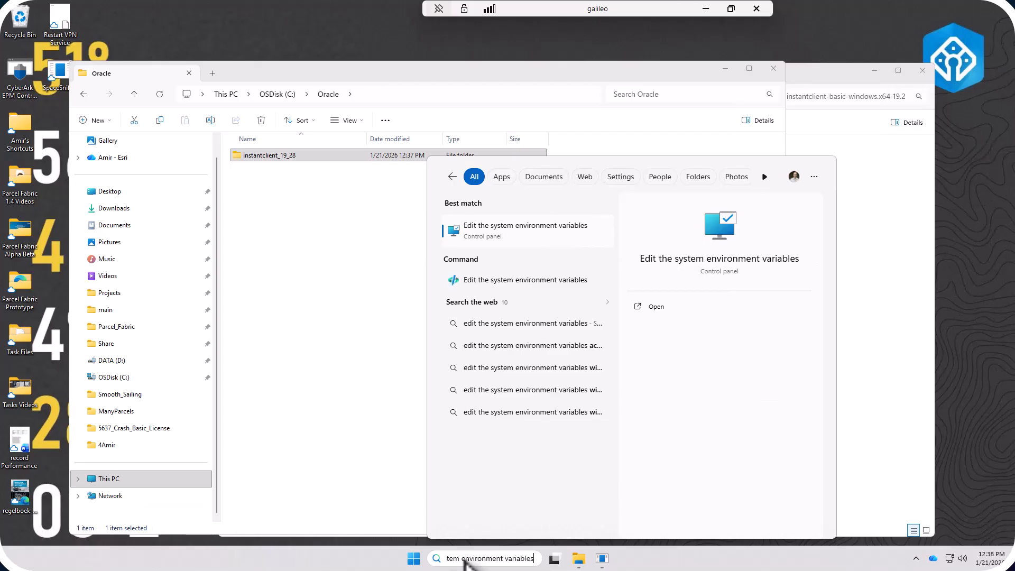
left_click(510, 231)
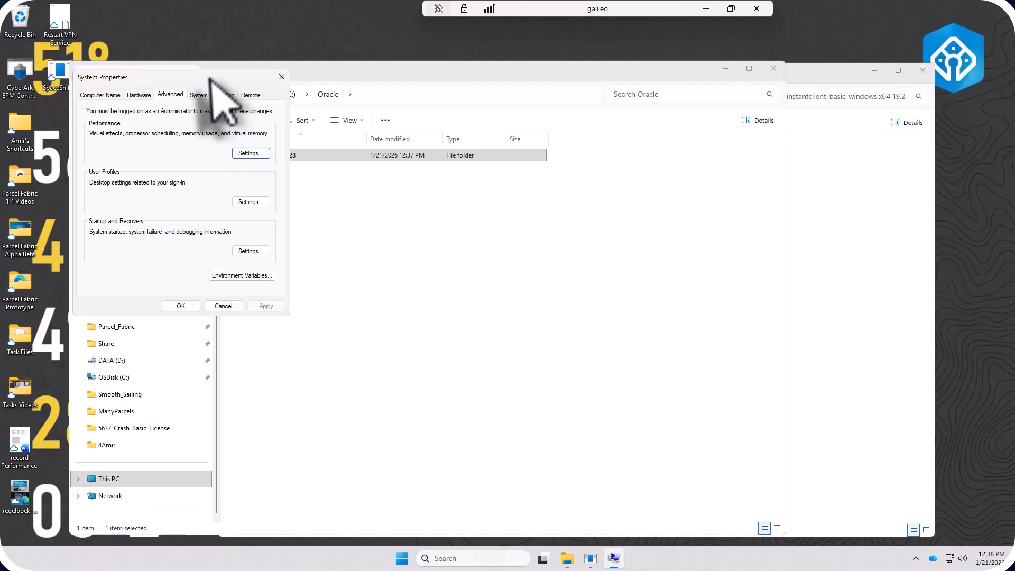
left_click_drag(206, 77, 507, 139)
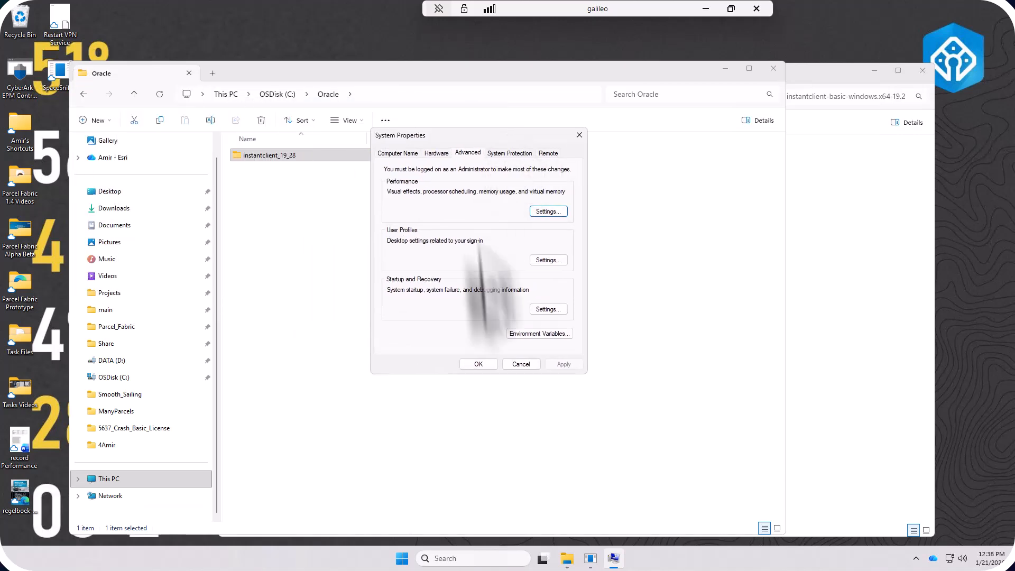
left_click(533, 333)
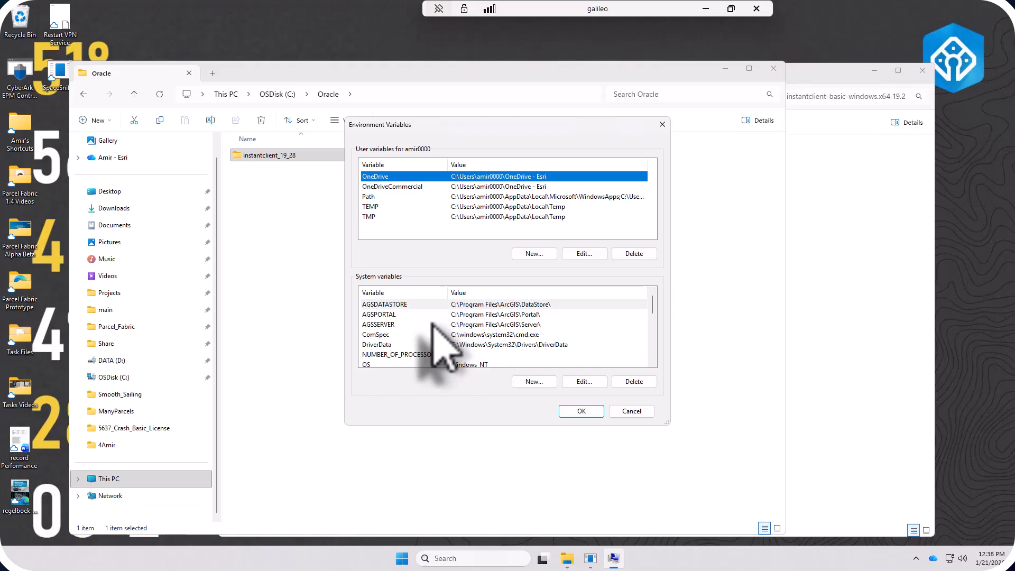
left_click(376, 197)
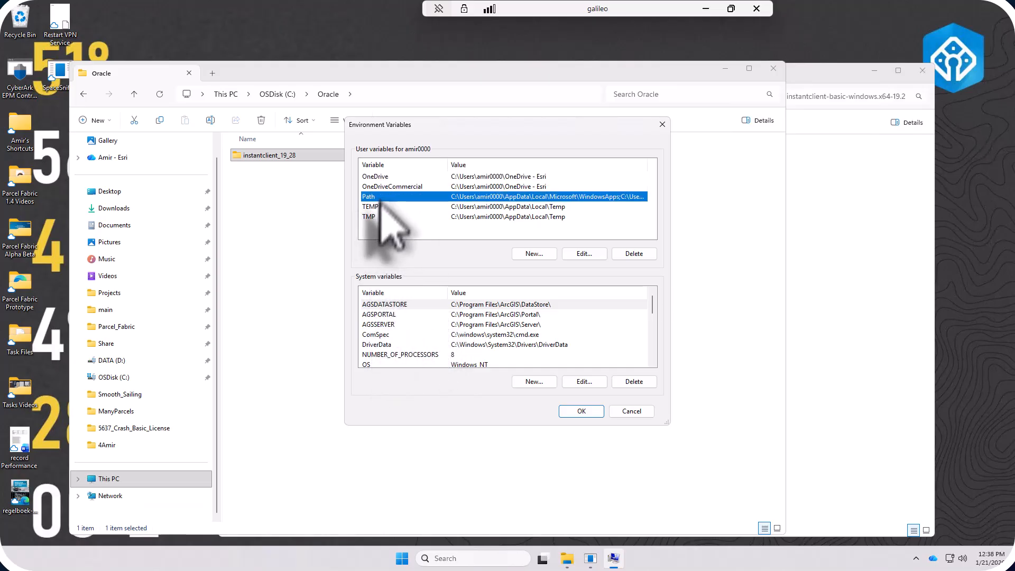
scroll(418, 352, "down", 2)
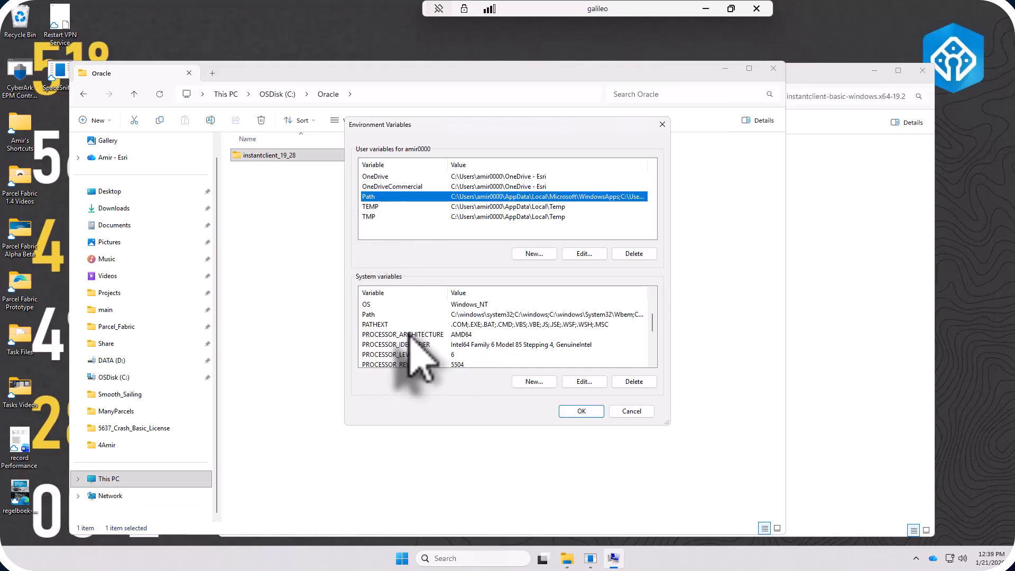
left_click(394, 315)
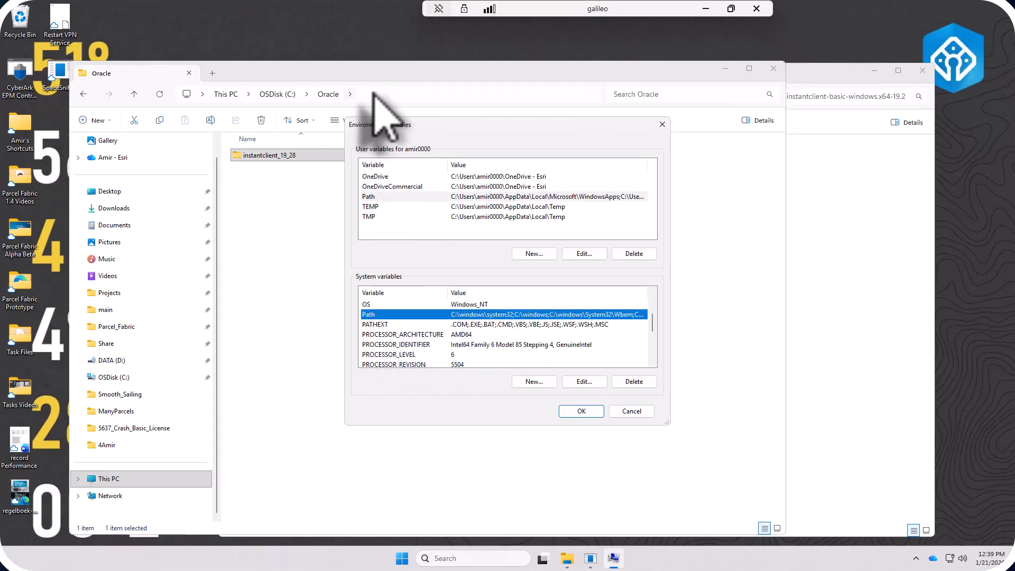
Step: Copy the full path of the instantclient_19_28 folder inside C:\Oracle and minimize that File Explorer window
double_click(282, 156)
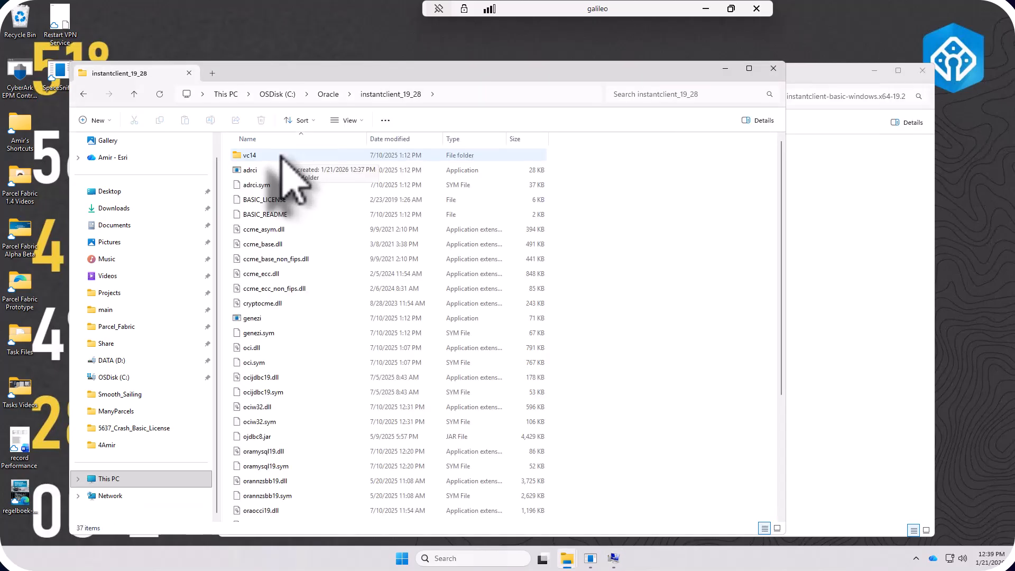
left_click(497, 96)
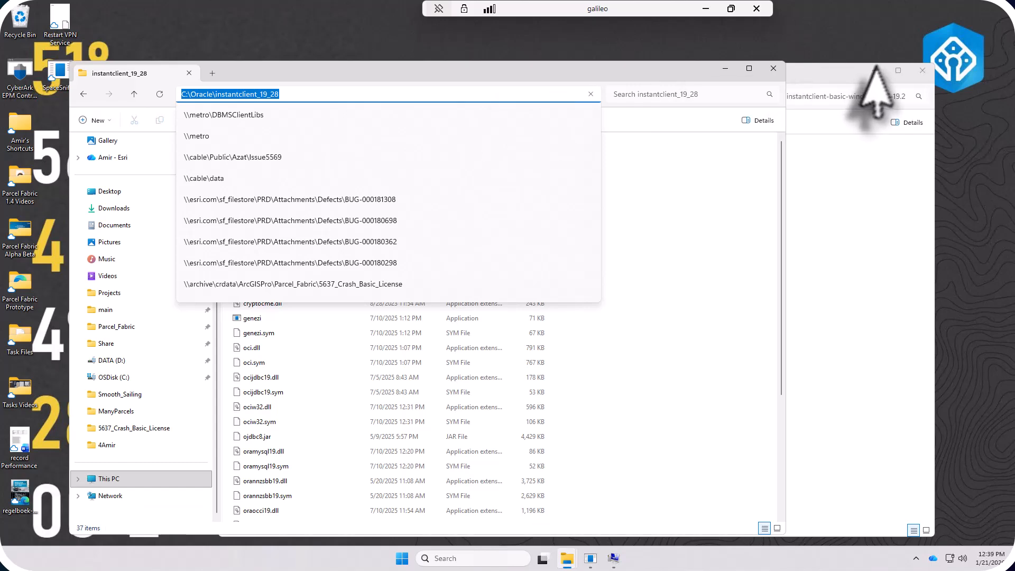
left_click(726, 68)
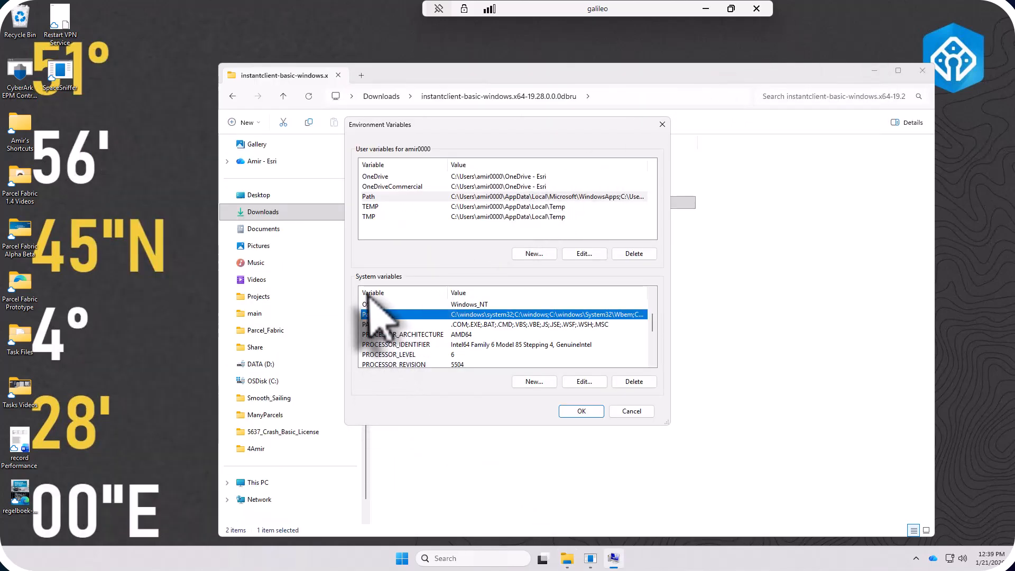
Step: Add C:\Oracle\instantclient_19_28 as a new entry to the Path system variable and accept the environment variable changes
left_click(593, 386)
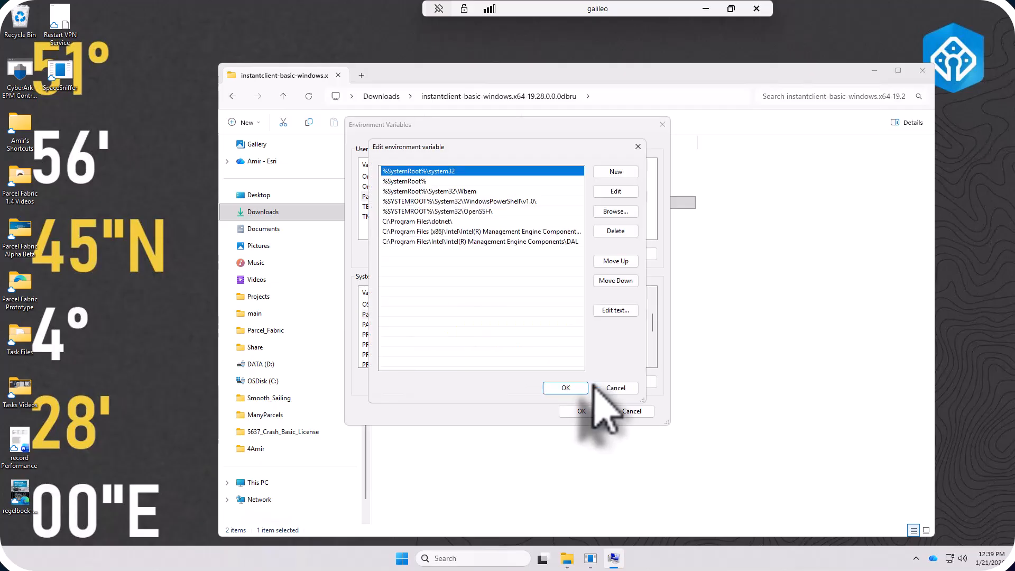
left_click(417, 253)
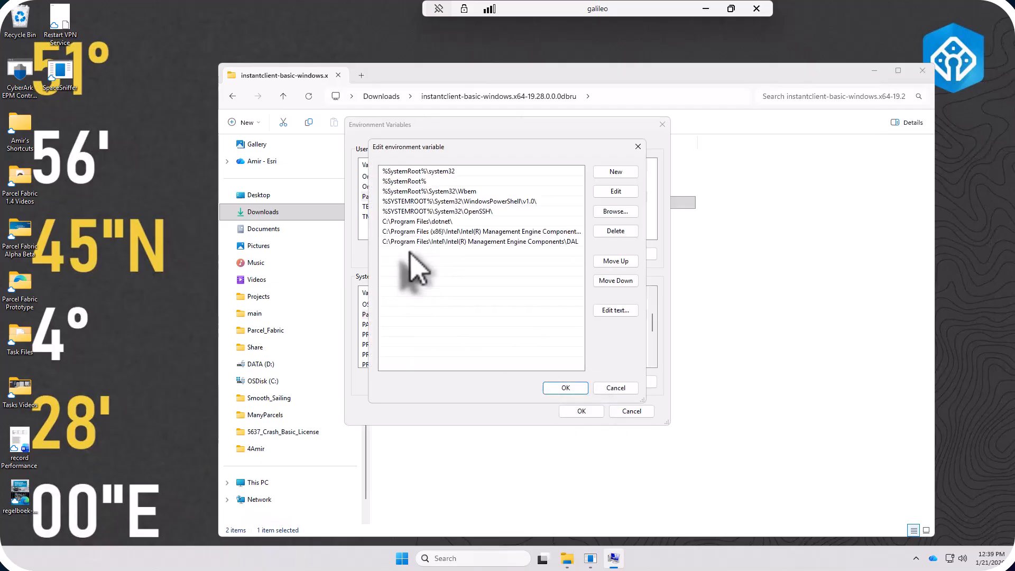
double_click(408, 254)
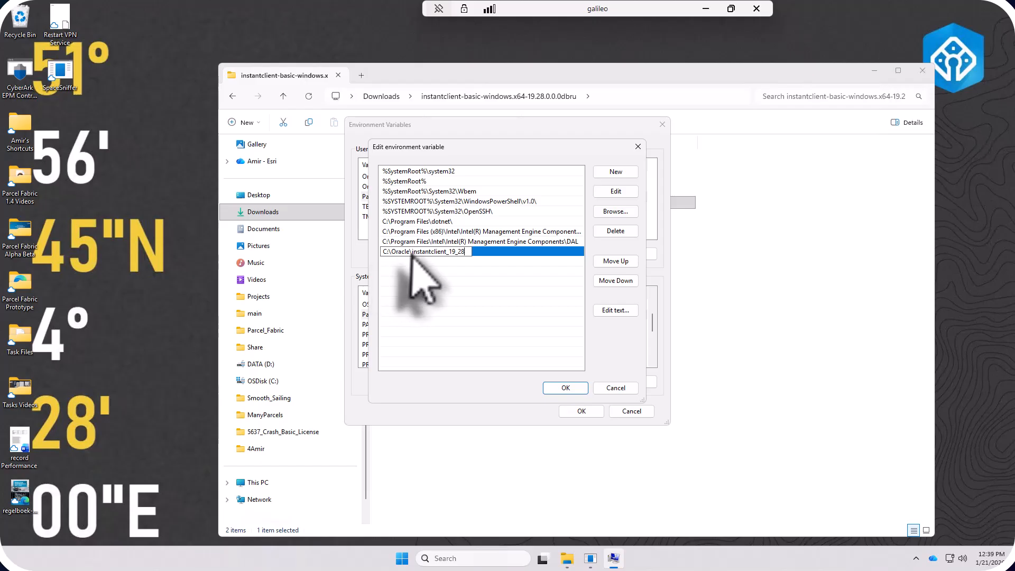
left_click(566, 387)
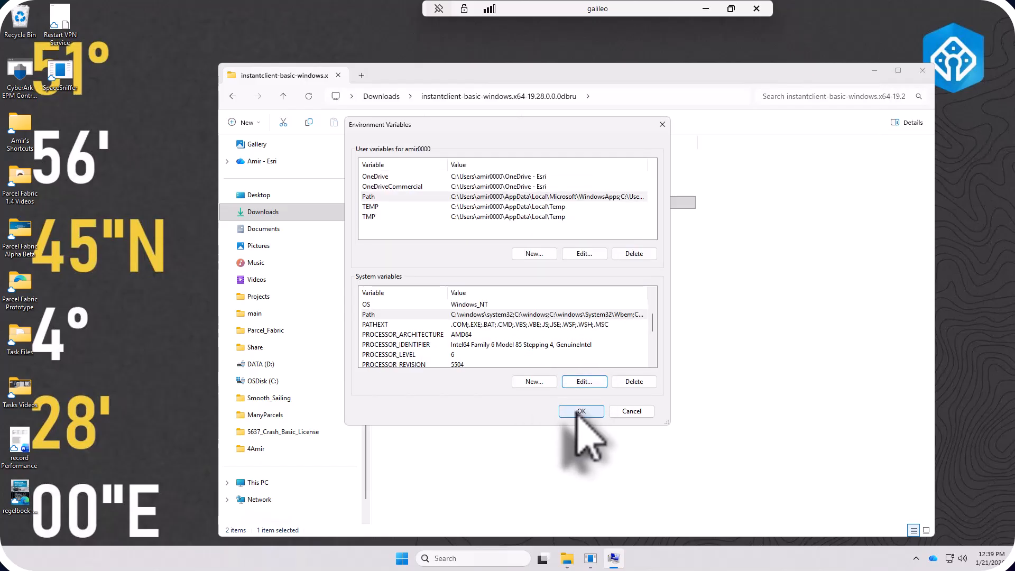
left_click(580, 411)
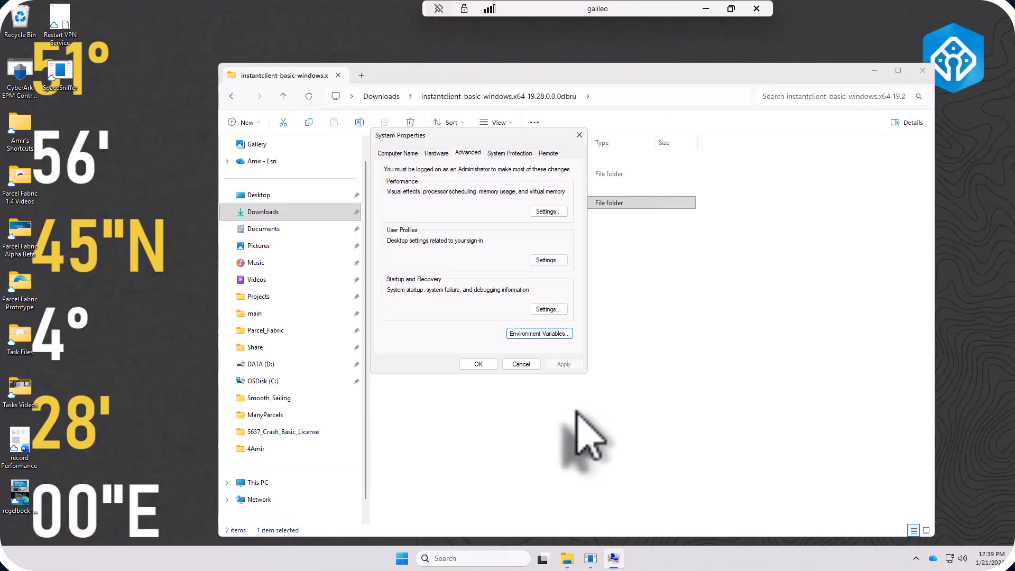
Step: Accept and close System Properties, clear the desktop, and open the recent Cyprus2026 project in ArcGIS Pro
left_click(476, 365)
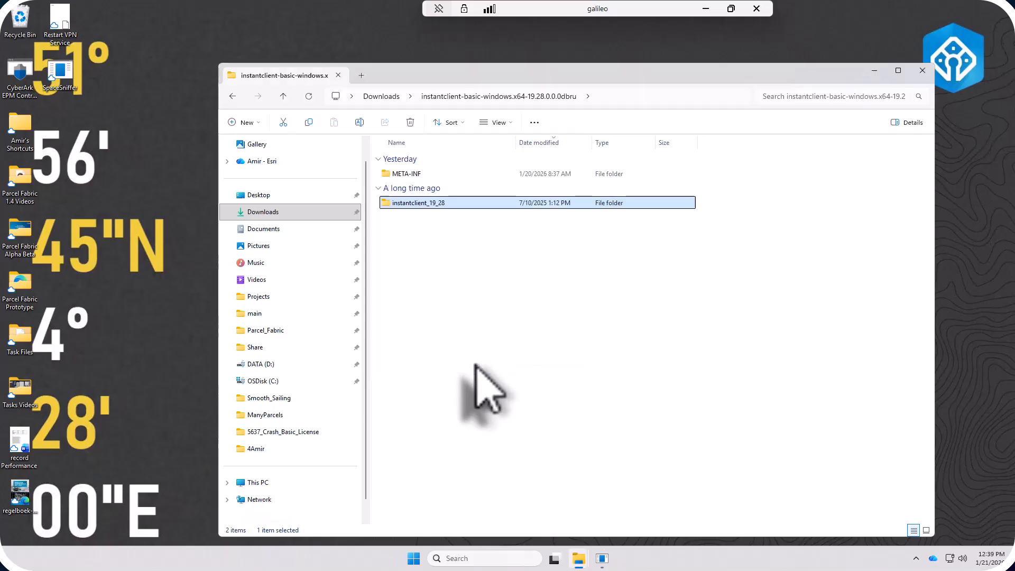
left_click(875, 71)
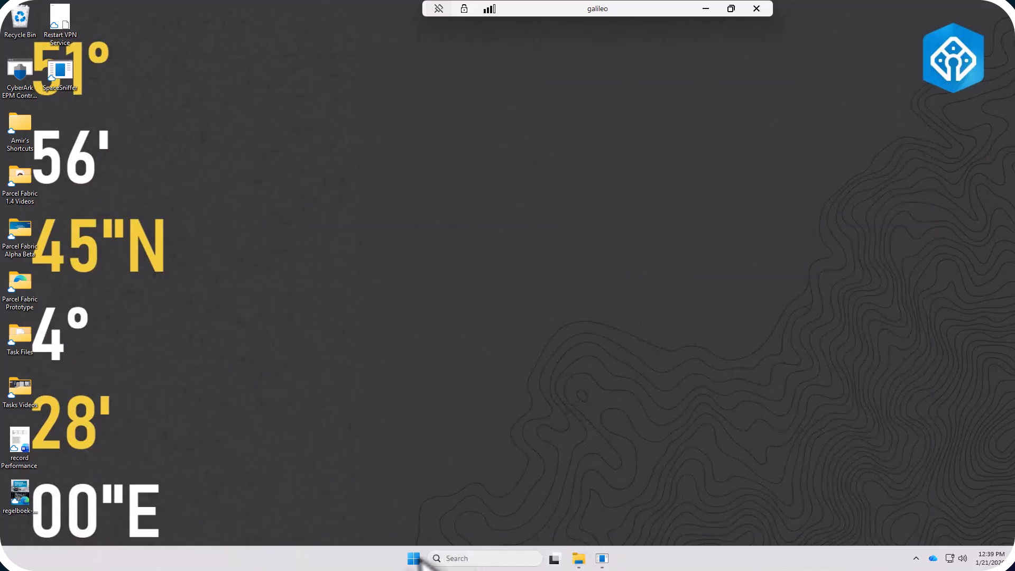
left_click(414, 558)
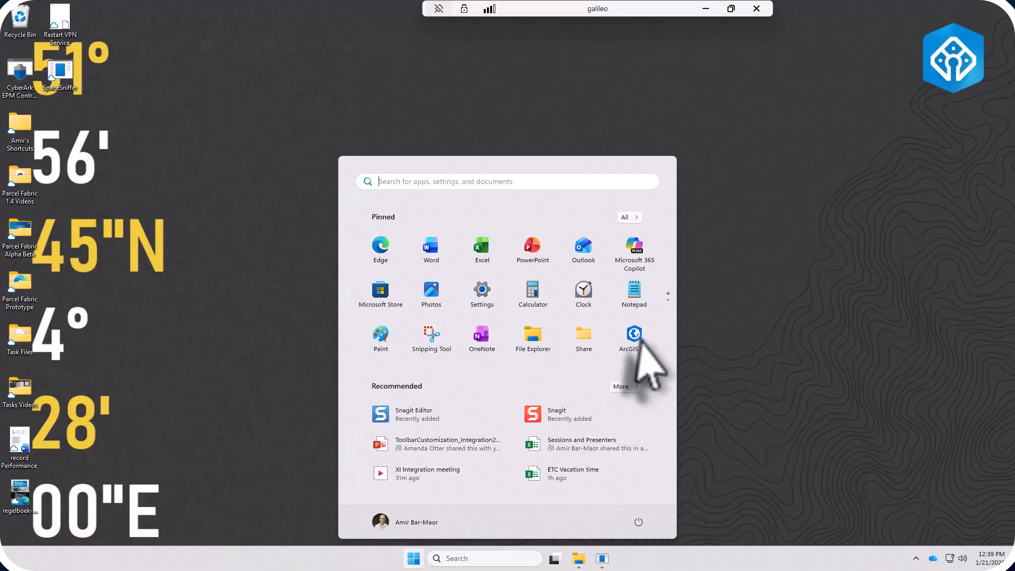
left_click(635, 336)
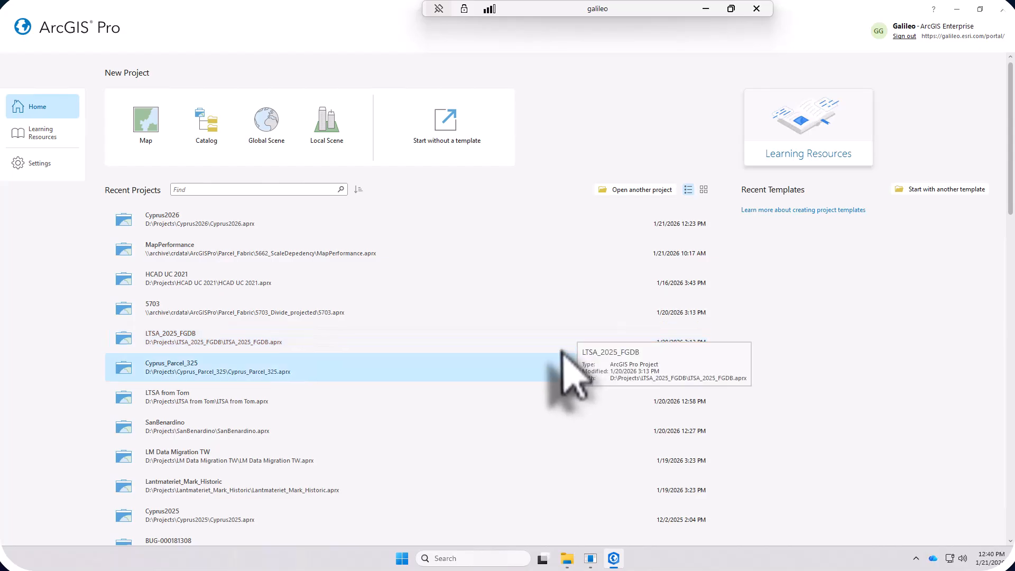
left_click(251, 225)
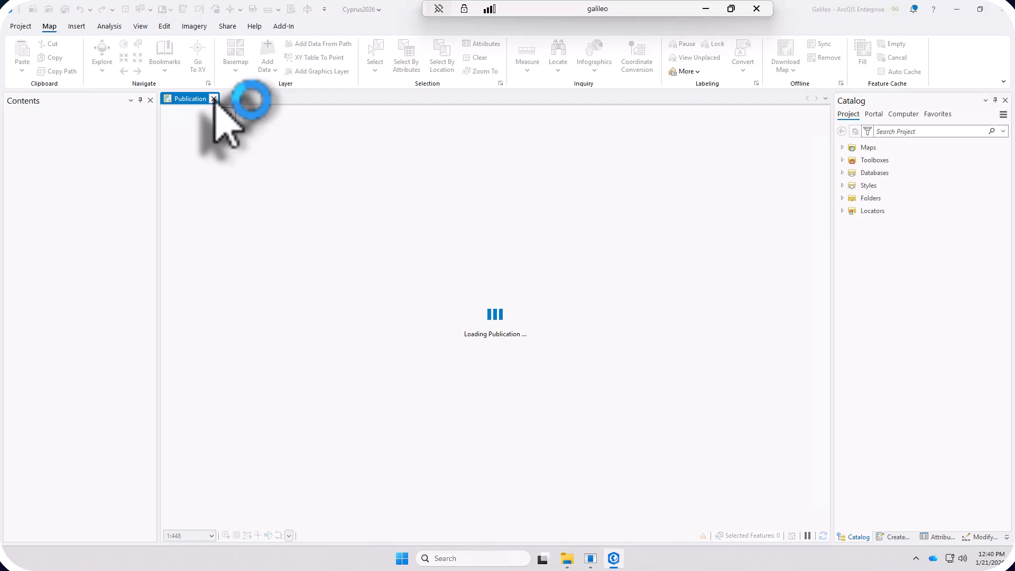
Step: Expand the Oracle enterprise connection under Databases in the project catalog and close the Publication map view
left_click(843, 174)
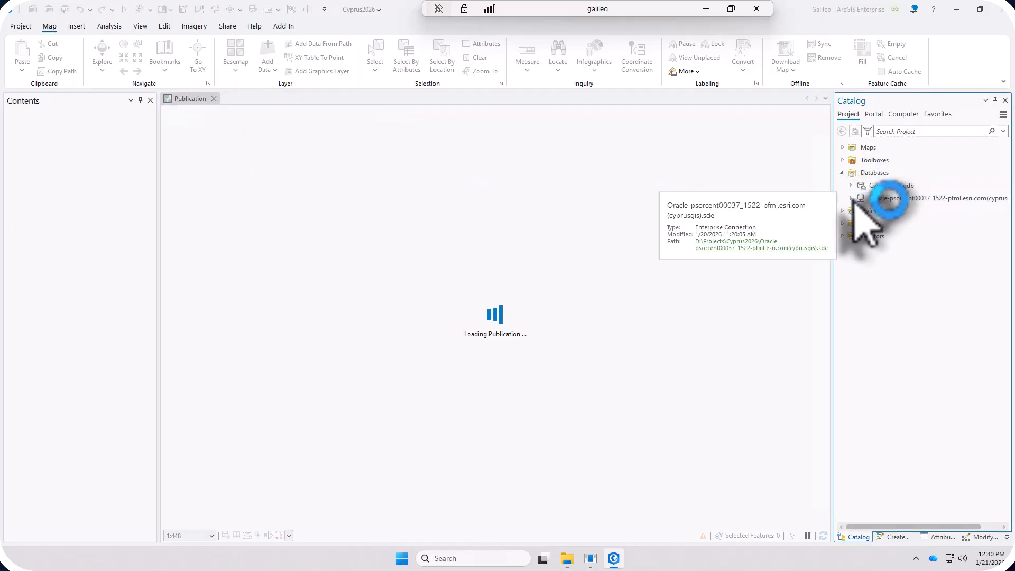
left_click(851, 198)
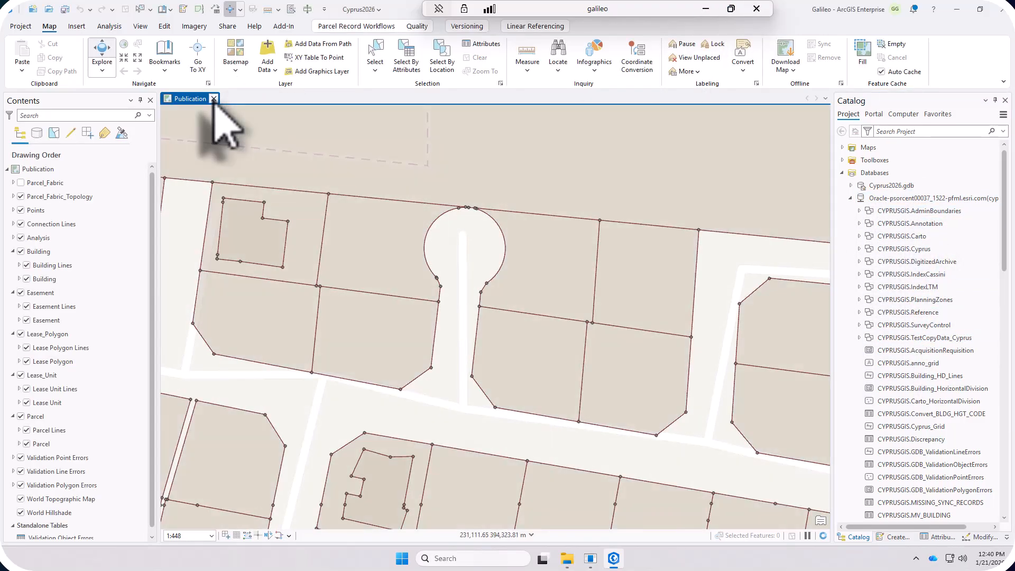
left_click(214, 99)
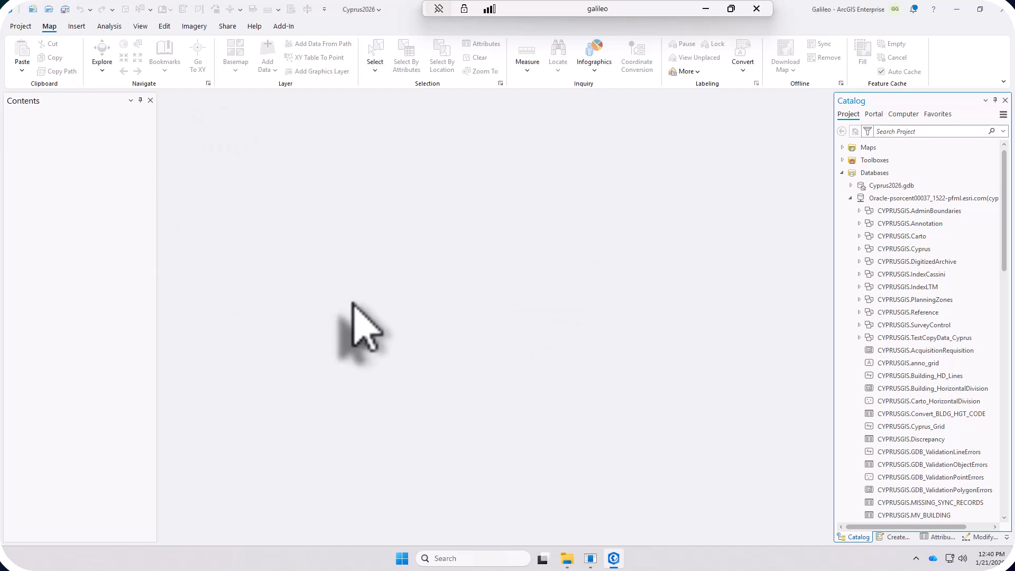
Step: Review the commands available for the Oracle database connection and dismiss them without choosing one
left_click(892, 197)
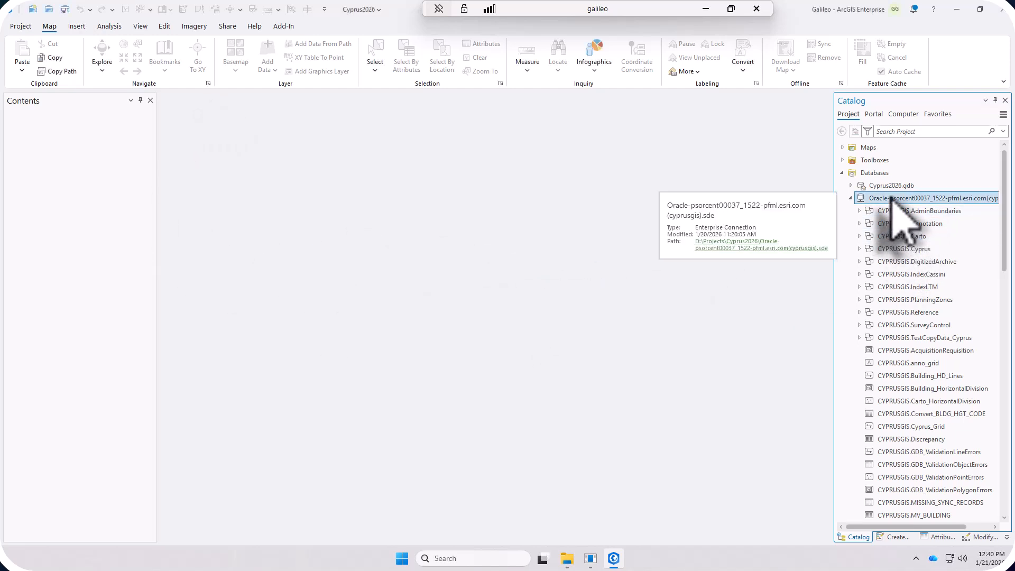
right_click(894, 200)
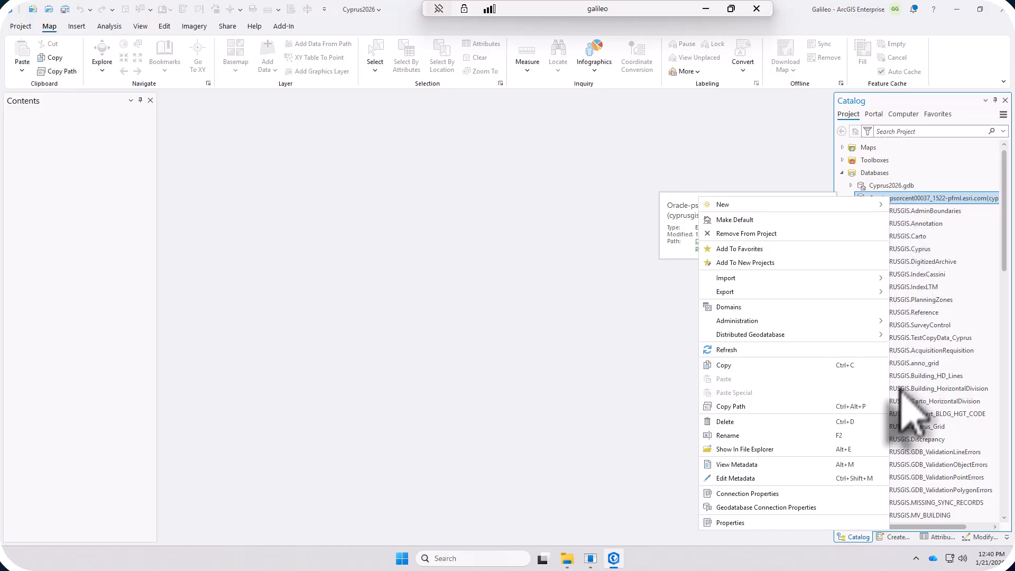
left_click(534, 253)
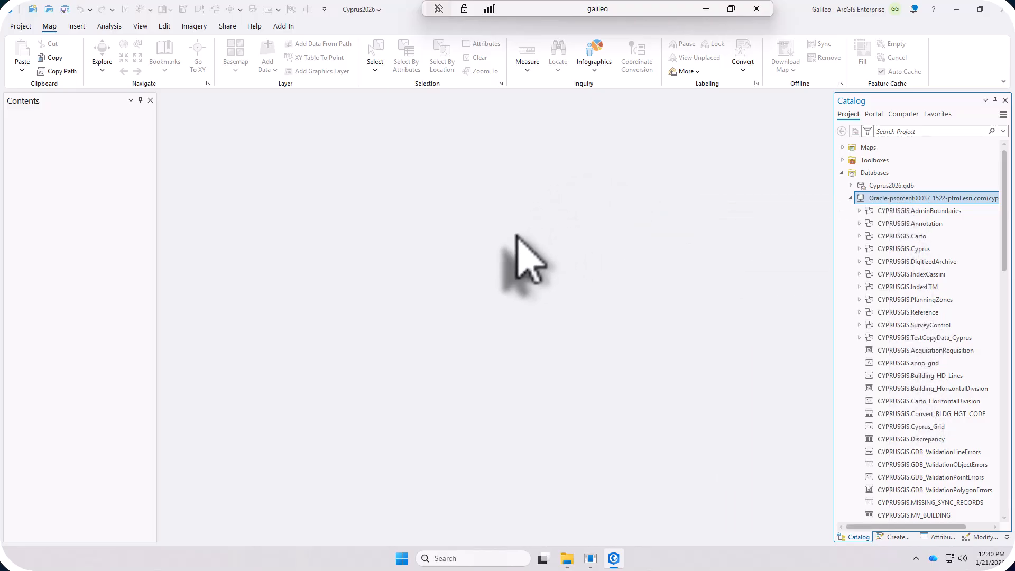